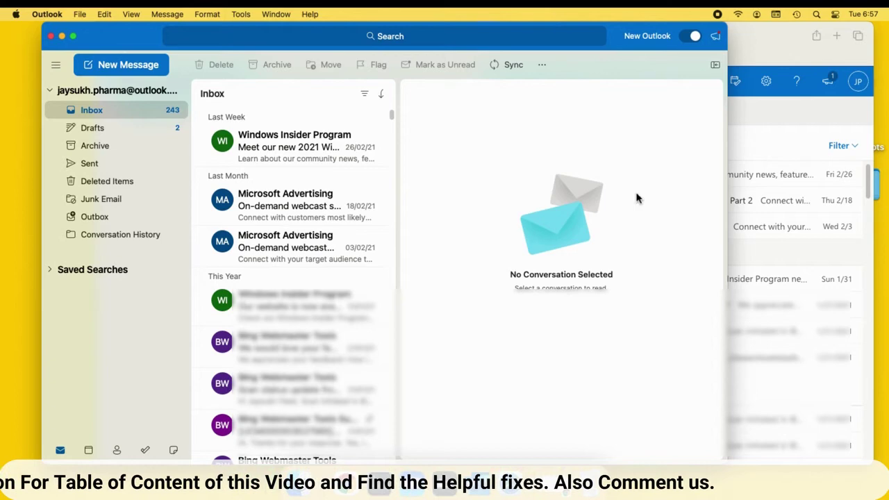
# - Minimise the Safari Outlook.com window and reposition the Outlook desktop window
pyautogui.click(789, 40)
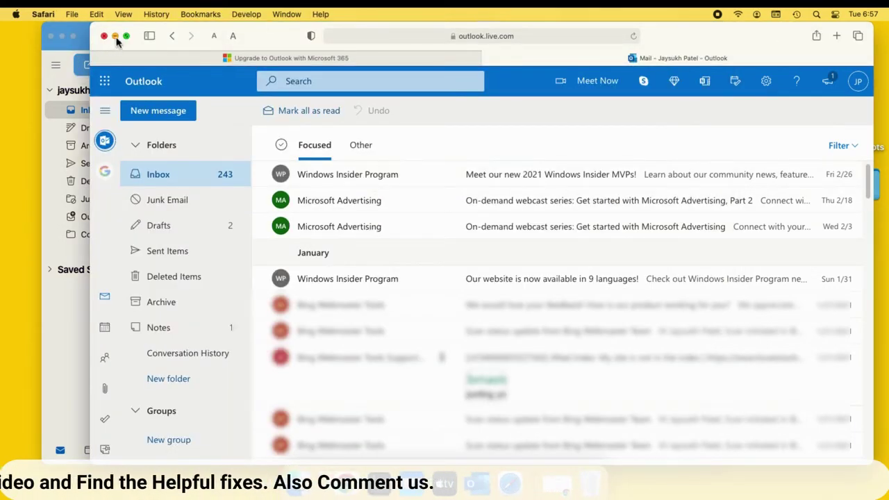
pyautogui.click(116, 38)
pyautogui.moveTo(134, 39); pyautogui.dragTo(199, 40)
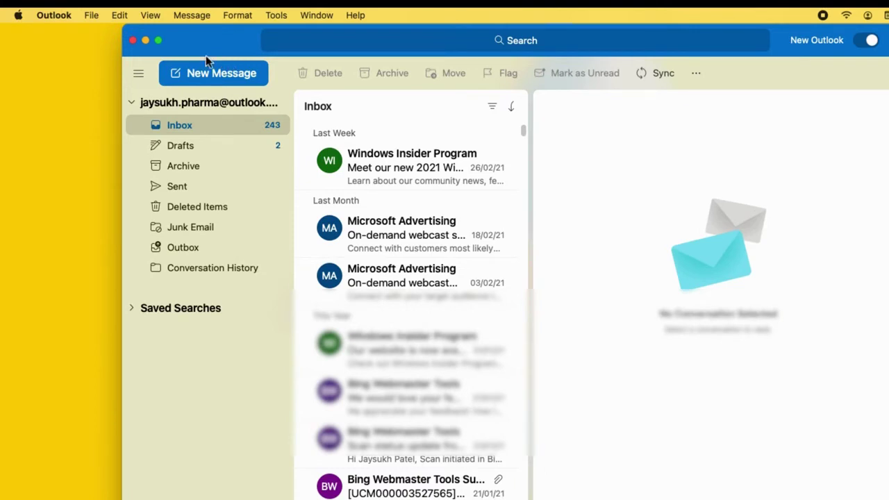
# - Collapse the Outlook.com folder list and open Preferences to the Accounts pane
pyautogui.scroll(-2, 326, 187)
pyautogui.scroll(2, 312, 191)
pyautogui.click(129, 104)
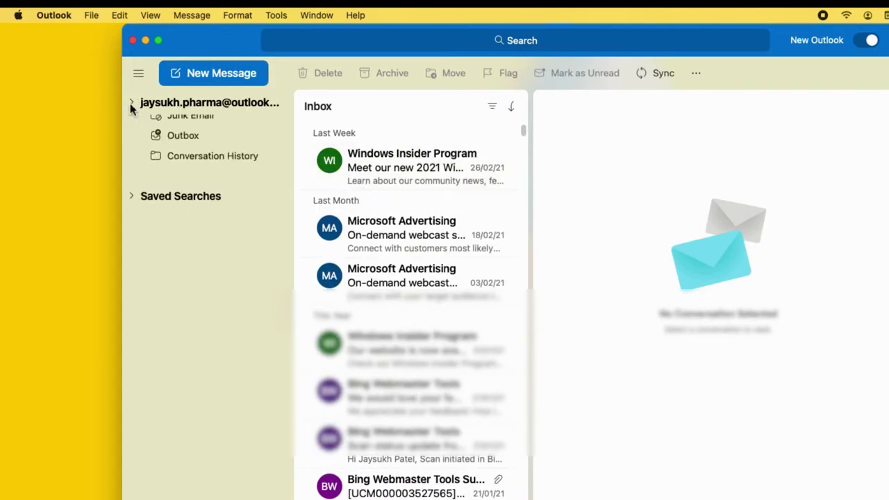
pyautogui.moveTo(224, 49); pyautogui.dragTo(217, 35)
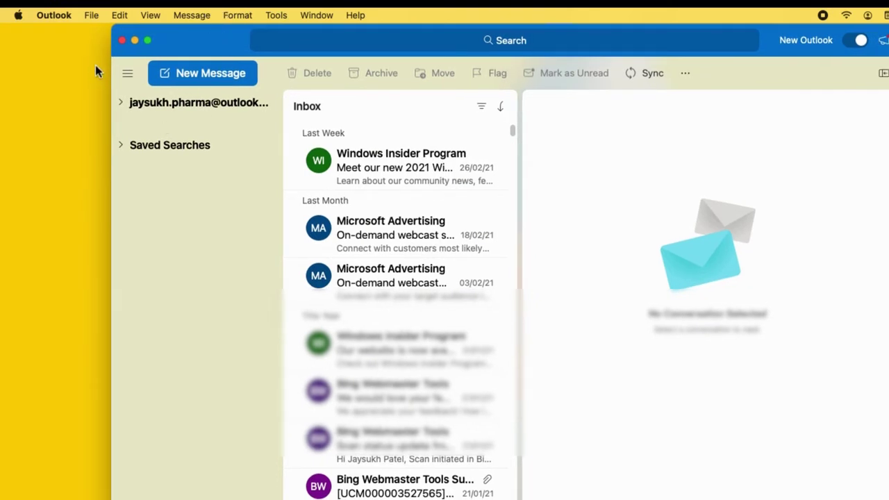
pyautogui.click(55, 16)
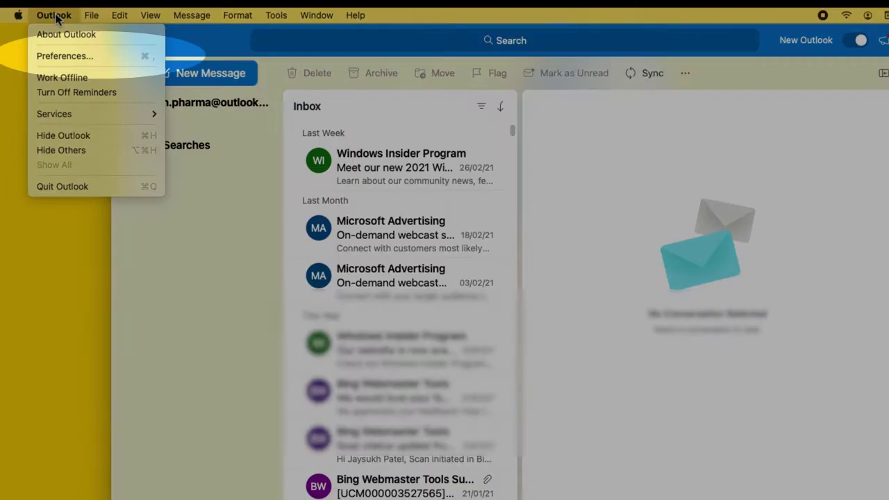
pyautogui.click(54, 57)
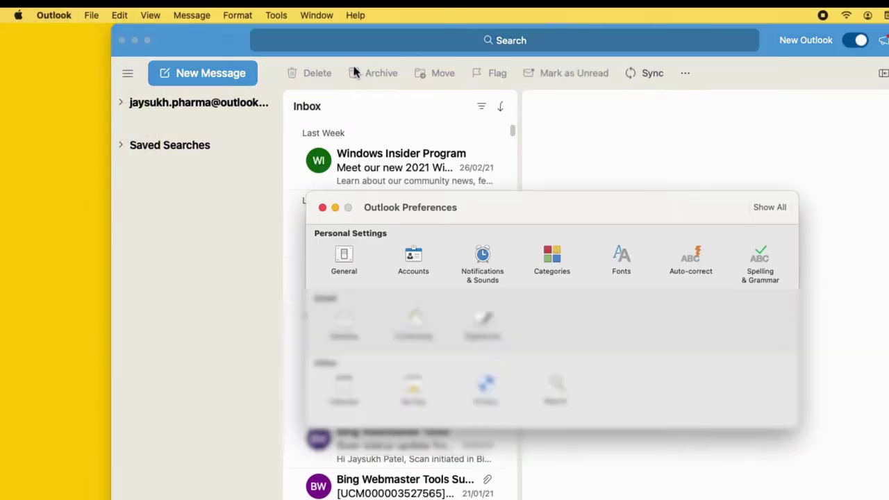
pyautogui.click(412, 254)
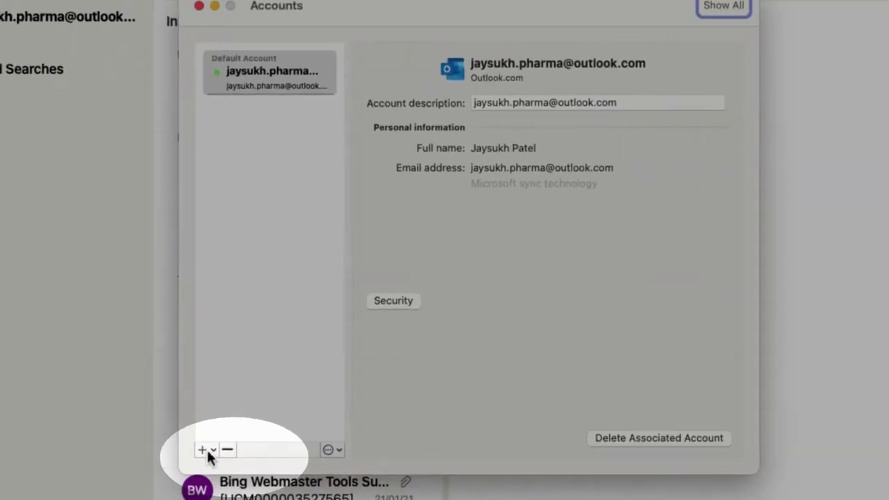
# - Start a new account with the Gmail address and choose the mail provider manually
pyautogui.click(70, 498)
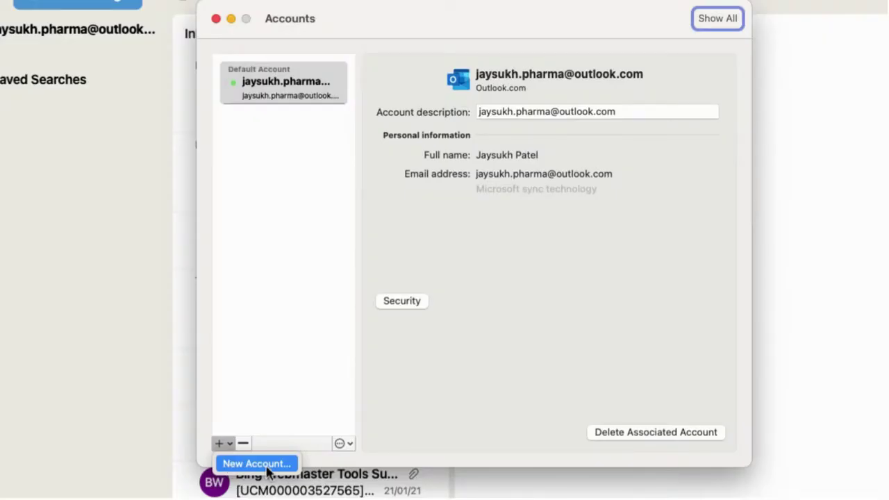
pyautogui.click(267, 464)
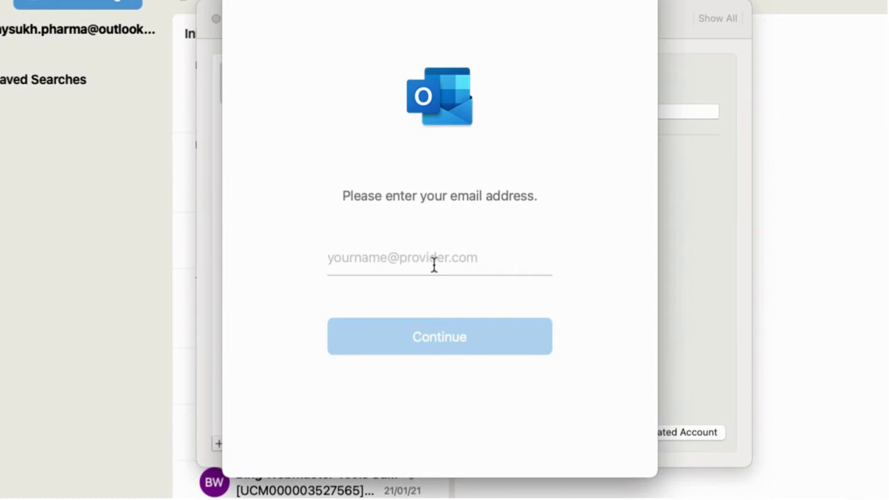
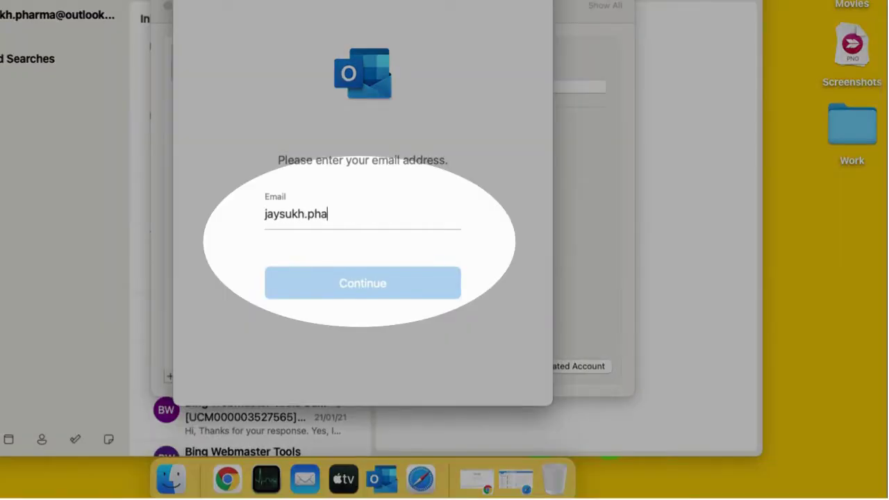
pyautogui.press('Return')
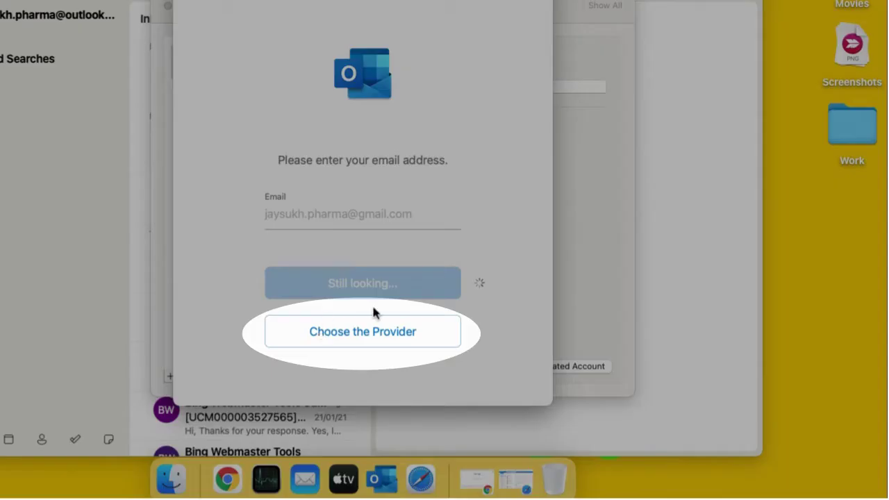
pyautogui.click(381, 332)
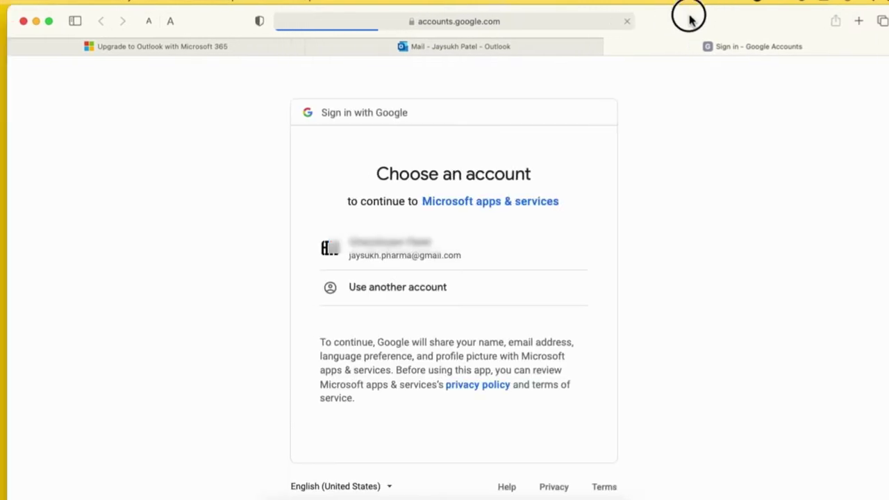
# - Choose the Gmail account, allow Microsoft access, and let Safari hand off to Outlook
pyautogui.click(414, 257)
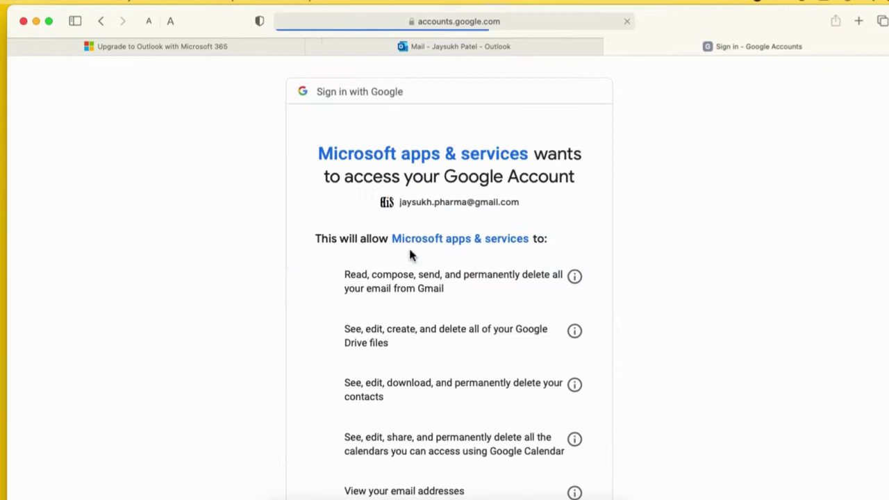
pyautogui.scroll(-5, 448, 247)
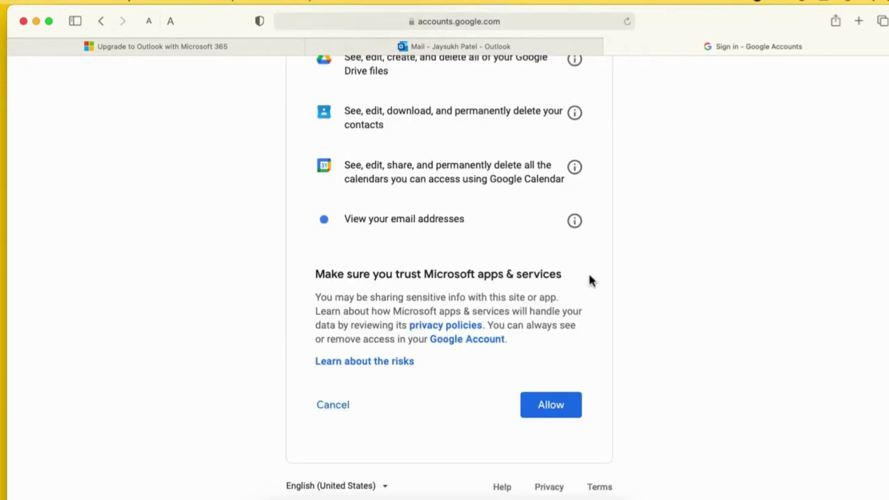
pyautogui.click(552, 406)
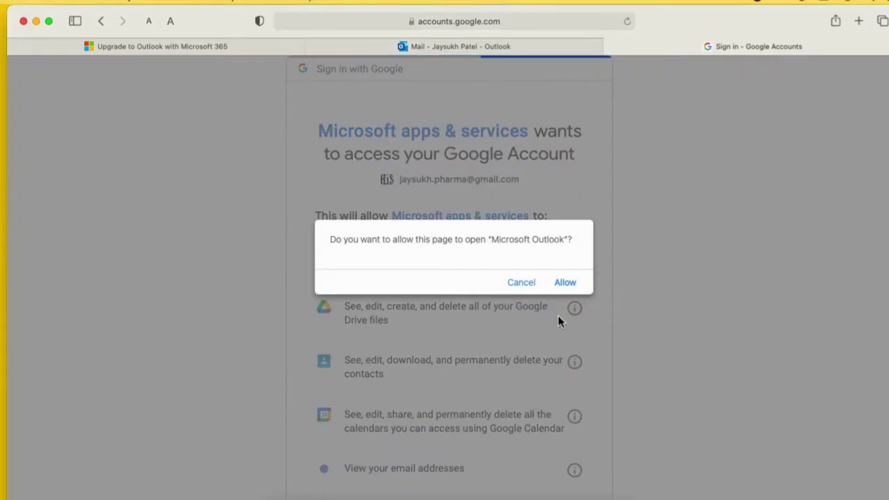
pyautogui.click(571, 283)
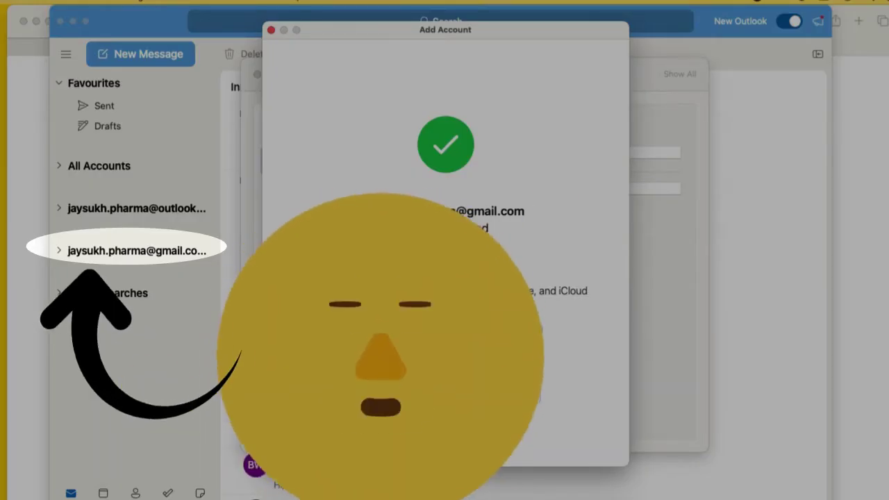
# - Dismiss the account-added confirmation and open the Gmail account's Inbox in the sidebar
pyautogui.click(441, 389)
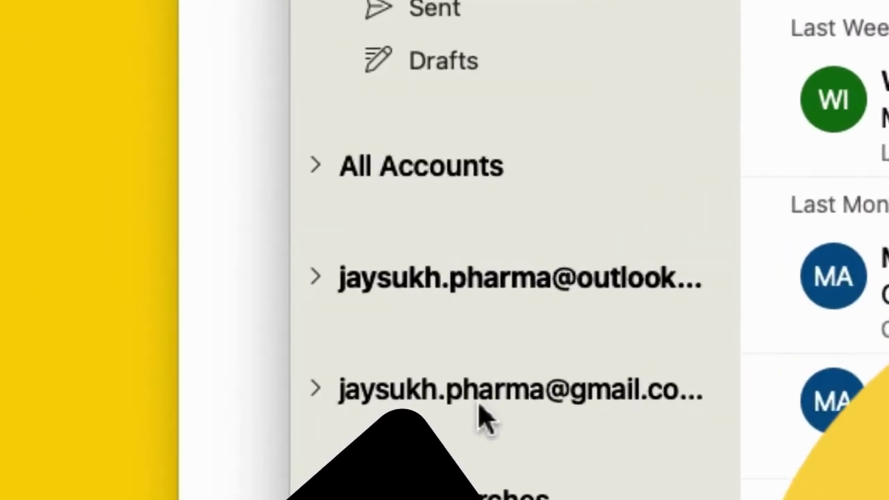
pyautogui.click(122, 256)
pyautogui.click(486, 448)
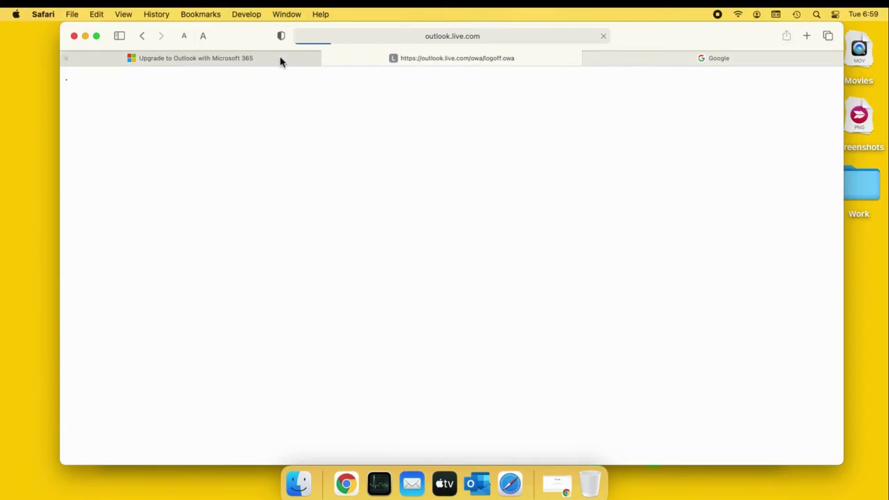
# - Switch to the Microsoft 365 upgrade page and scroll through the Personal and Family comparison
pyautogui.click(236, 59)
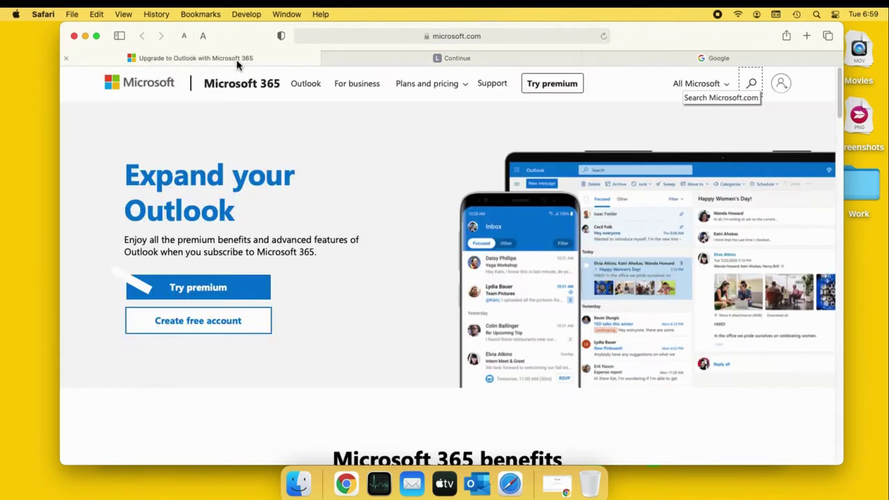
pyautogui.scroll(-5, 573, 202)
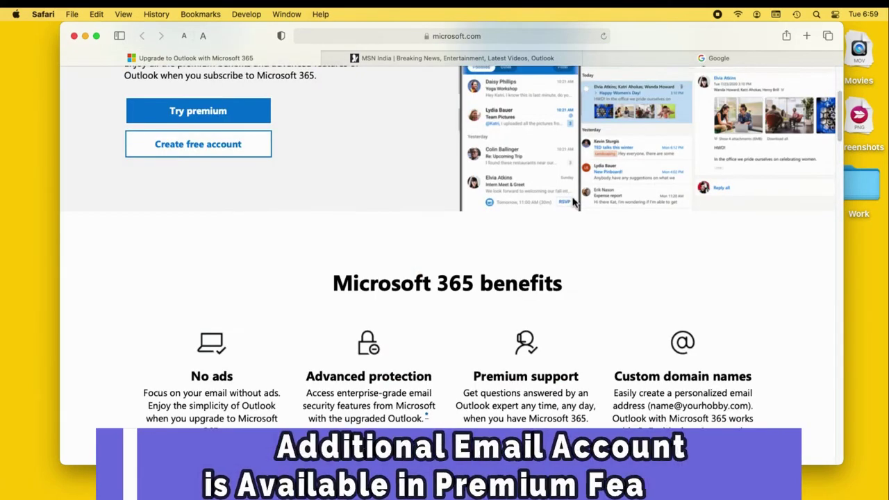
pyautogui.scroll(1, 334, 132)
pyautogui.moveTo(334, 132); pyautogui.dragTo(563, 123)
pyautogui.scroll(-3, 527, 125)
pyautogui.moveTo(474, 131); pyautogui.dragTo(546, 135)
pyautogui.scroll(-5, 549, 192)
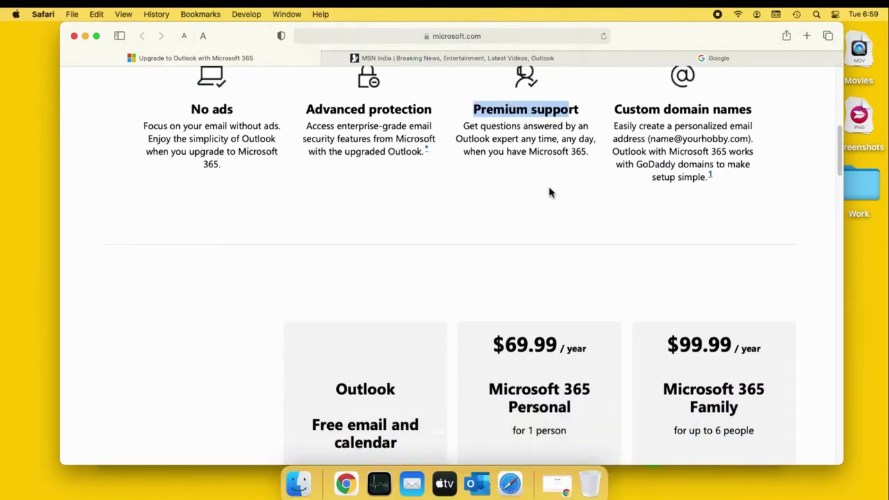
pyautogui.moveTo(475, 145); pyautogui.dragTo(607, 141)
pyautogui.scroll(-5, 526, 268)
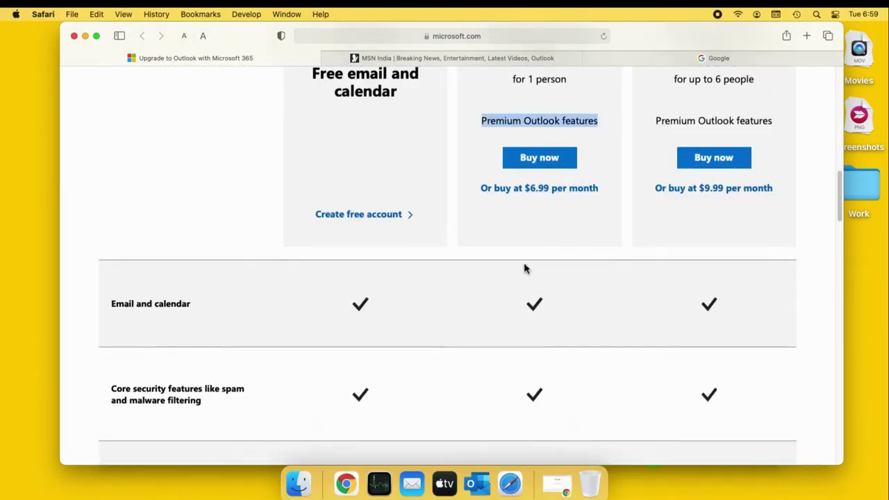
pyautogui.scroll(-2, 528, 268)
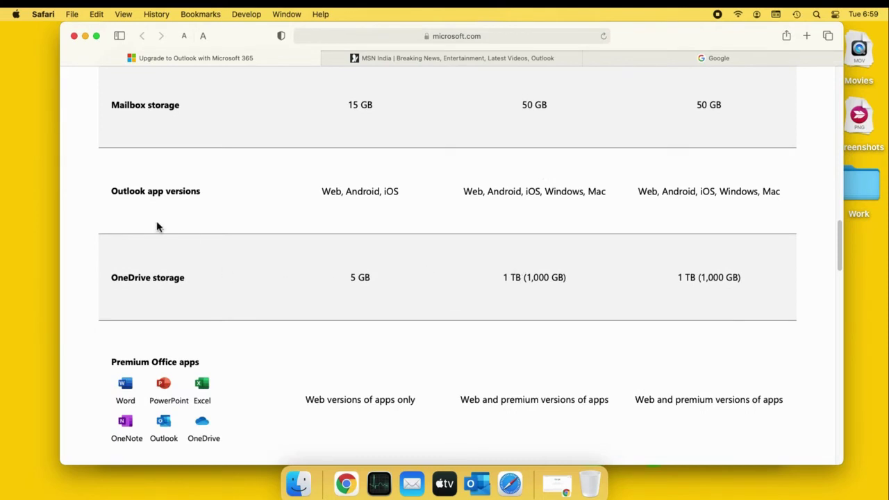
# - Highlight the mailbox storage and Outlook app version rows, then scroll back to the plan cards
pyautogui.moveTo(111, 188); pyautogui.dragTo(530, 412)
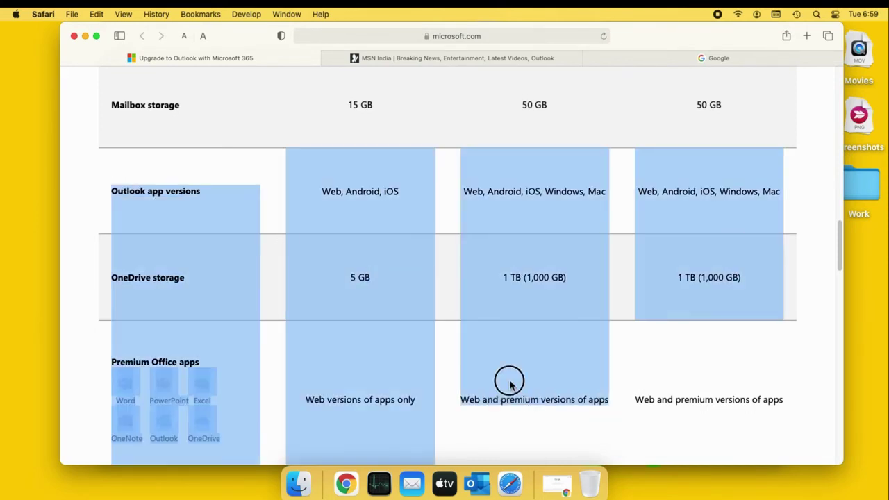
pyautogui.click(510, 382)
pyautogui.scroll(-8, 509, 379)
pyautogui.scroll(10, 509, 379)
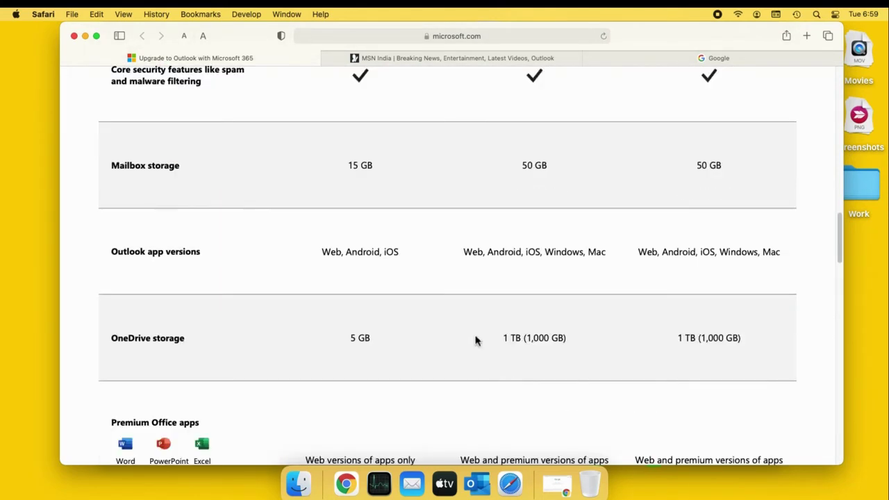
pyautogui.moveTo(113, 165); pyautogui.dragTo(490, 250)
pyautogui.click(518, 258)
pyautogui.scroll(10, 472, 281)
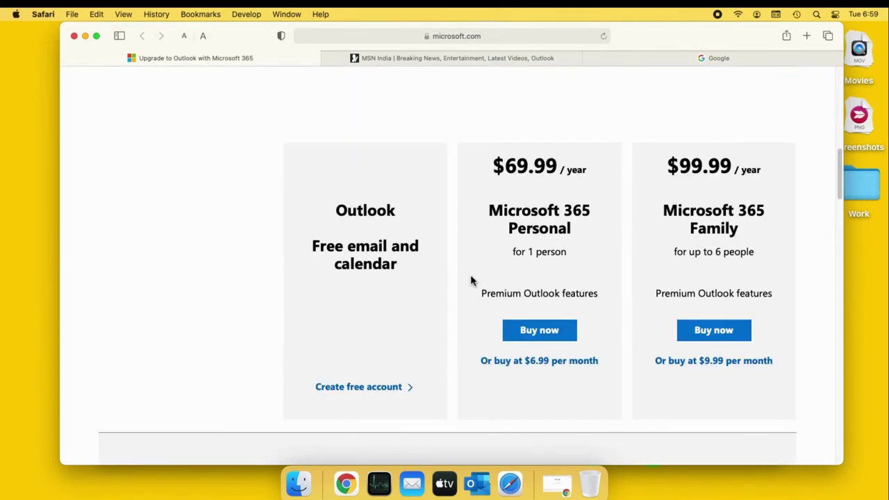
pyautogui.scroll(1, 432, 220)
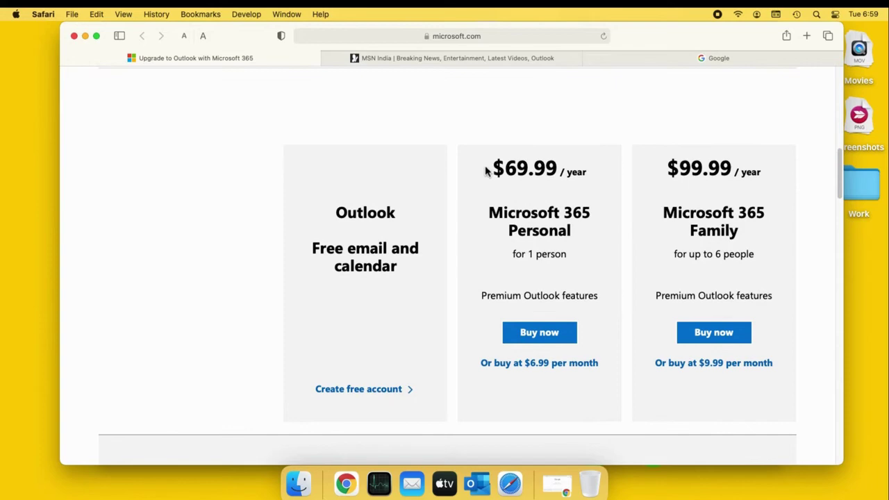
# - Open Outlook.com from the MSN tab and sign in with the saved Microsoft account
pyautogui.click(478, 62)
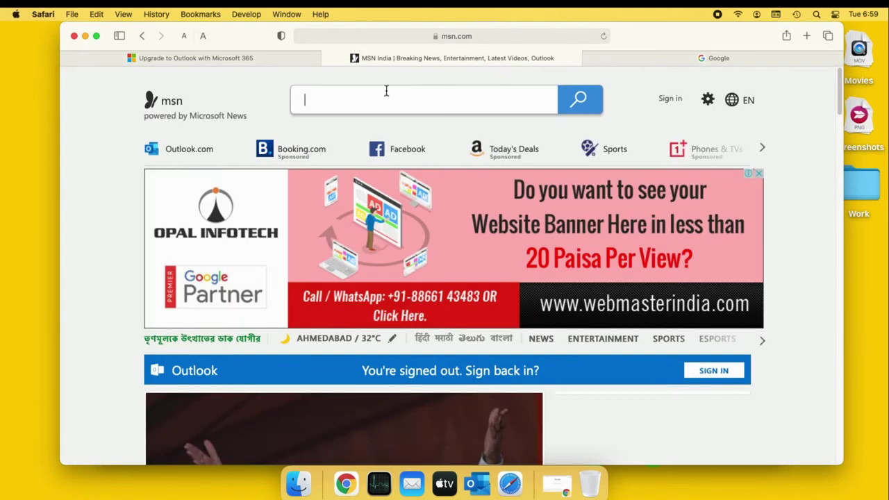
pyautogui.click(198, 149)
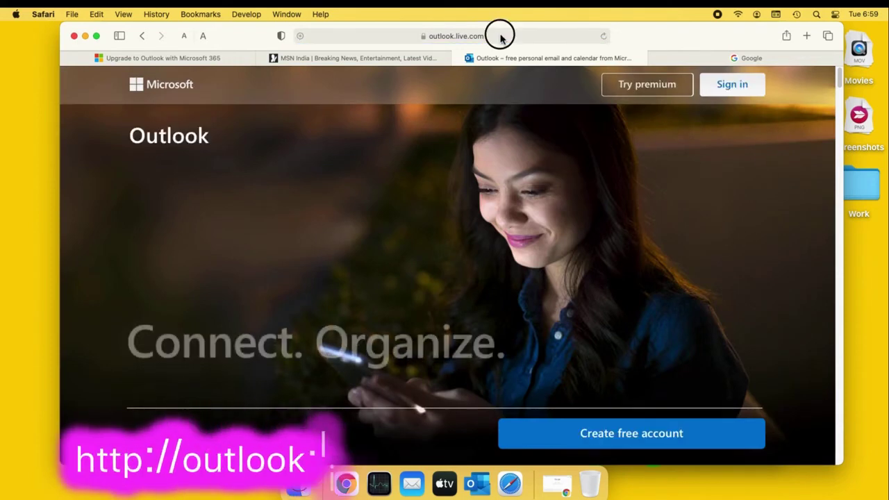
pyautogui.click(500, 37)
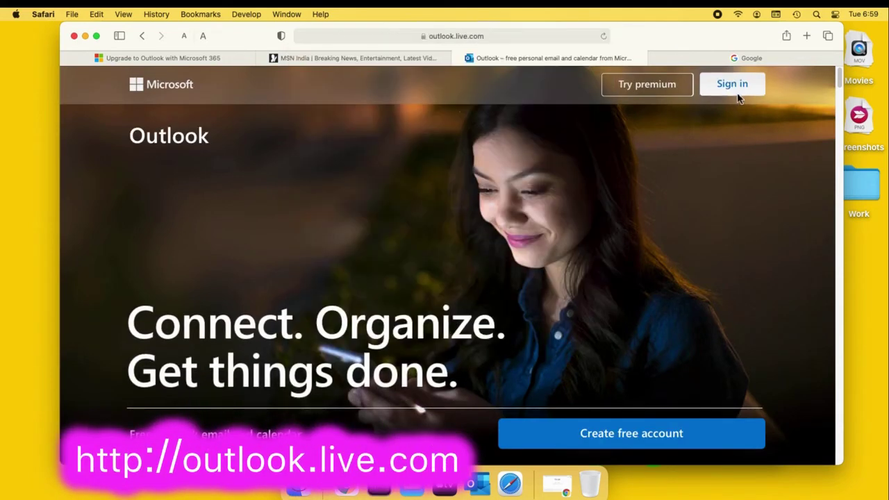
pyautogui.click(735, 86)
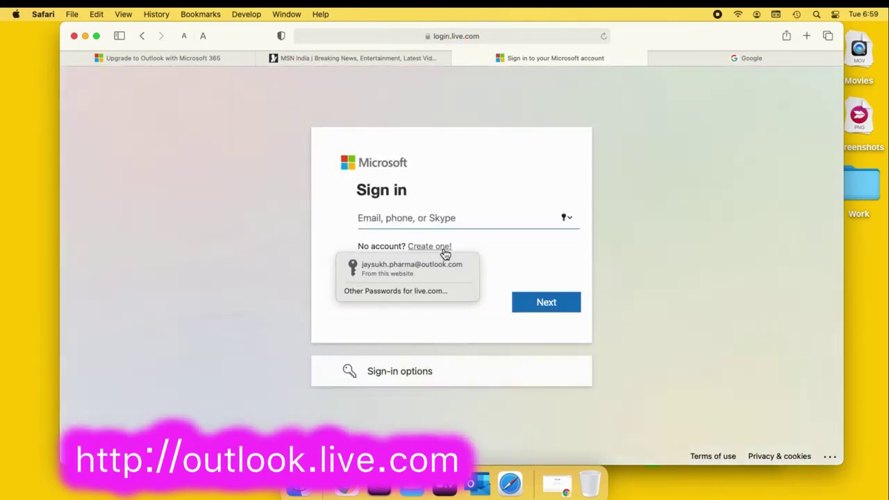
pyautogui.click(418, 262)
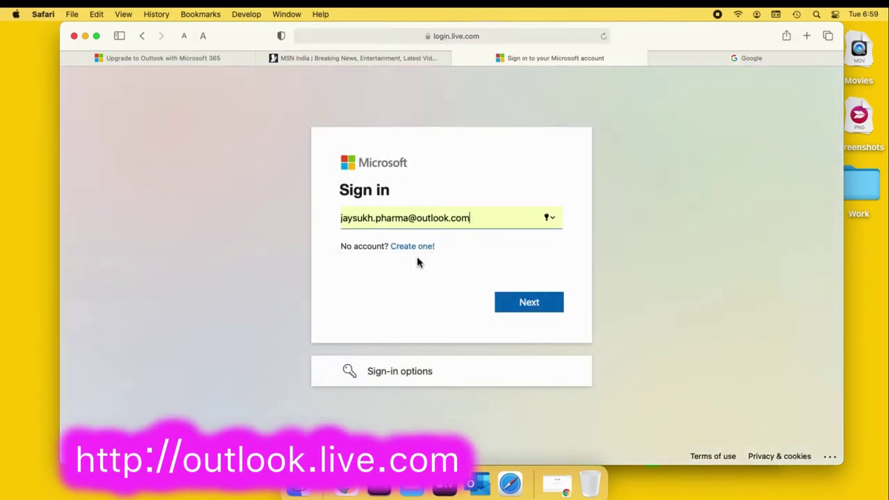
pyautogui.click(522, 307)
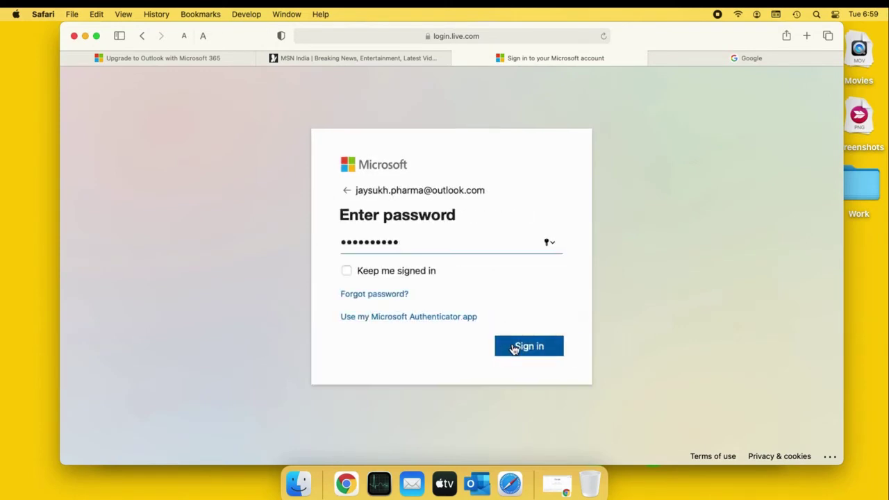
pyautogui.click(511, 346)
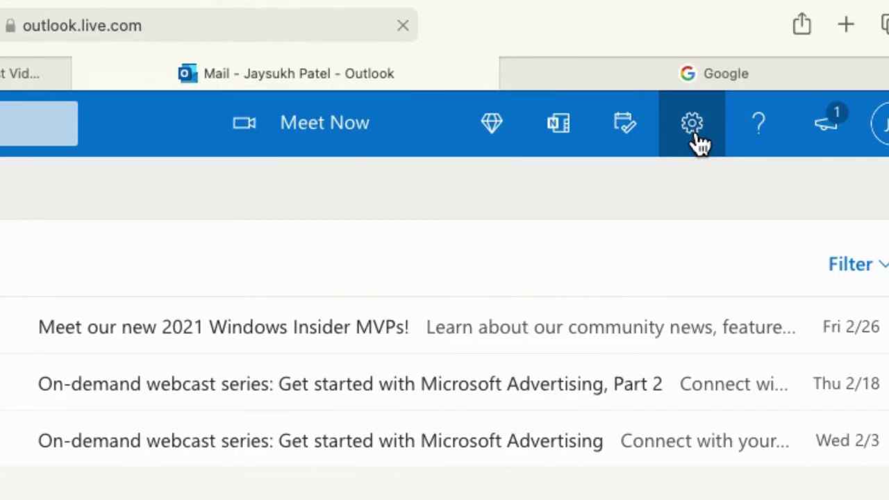
# - Open the full Outlook settings and select the Premium page
pyautogui.click(694, 128)
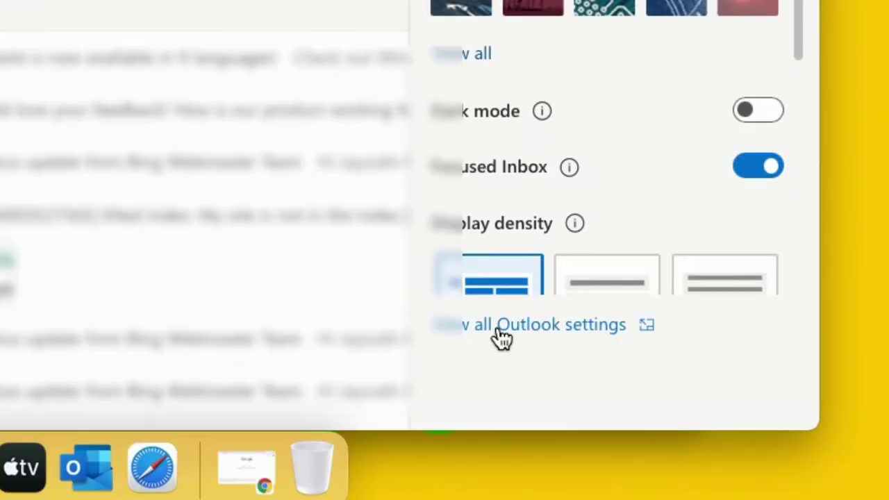
pyautogui.click(497, 332)
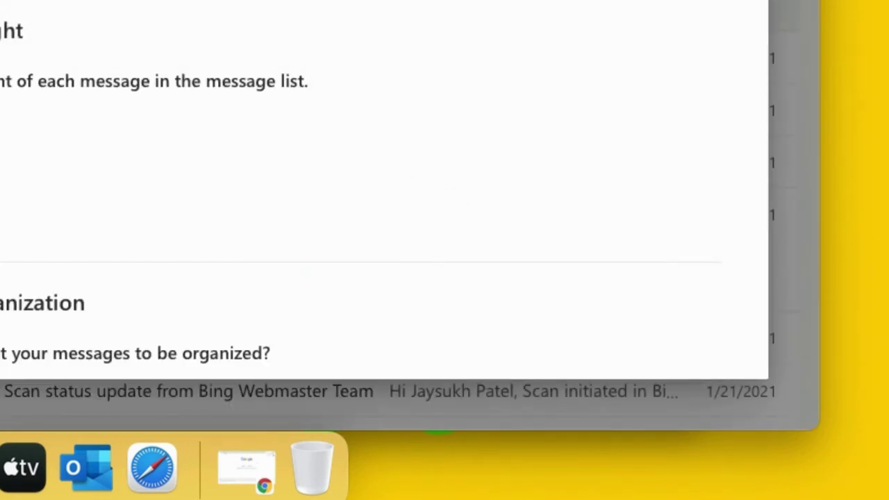
pyautogui.click(119, 264)
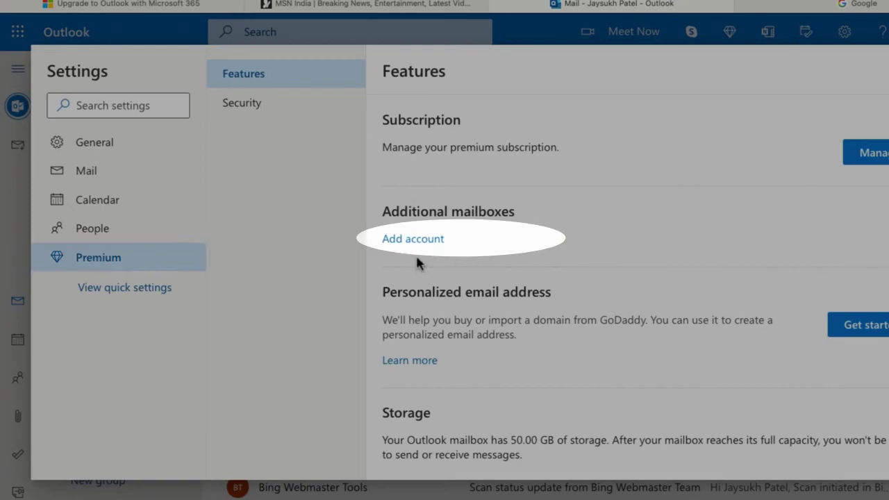
# - Add the Gmail account as an additional mailbox and allow Microsoft access in Google
pyautogui.click(411, 241)
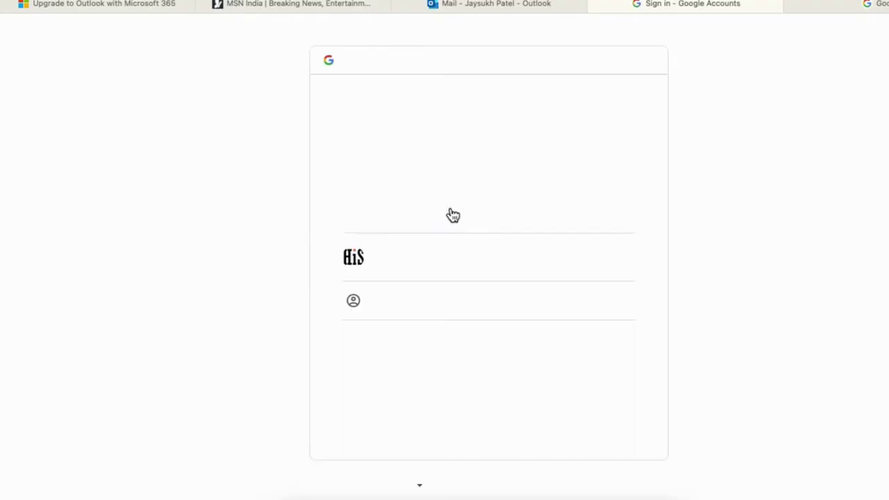
pyautogui.click(428, 264)
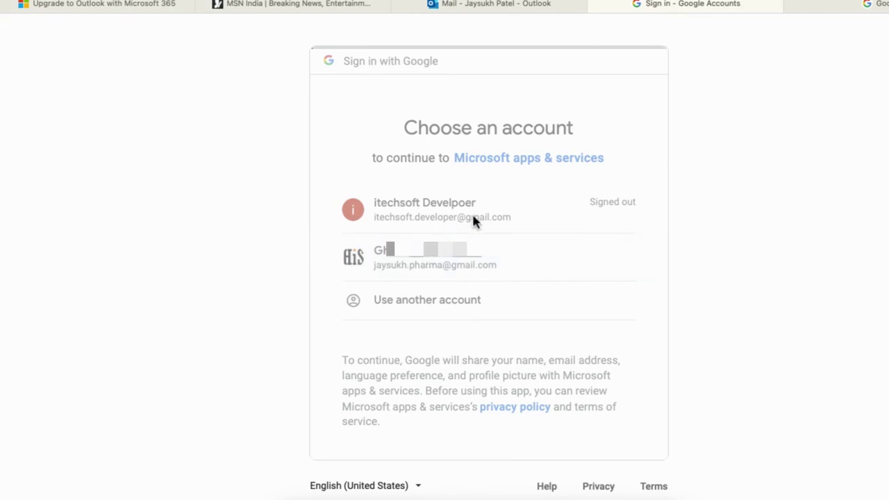
pyautogui.scroll(-5, 638, 268)
pyautogui.click(597, 402)
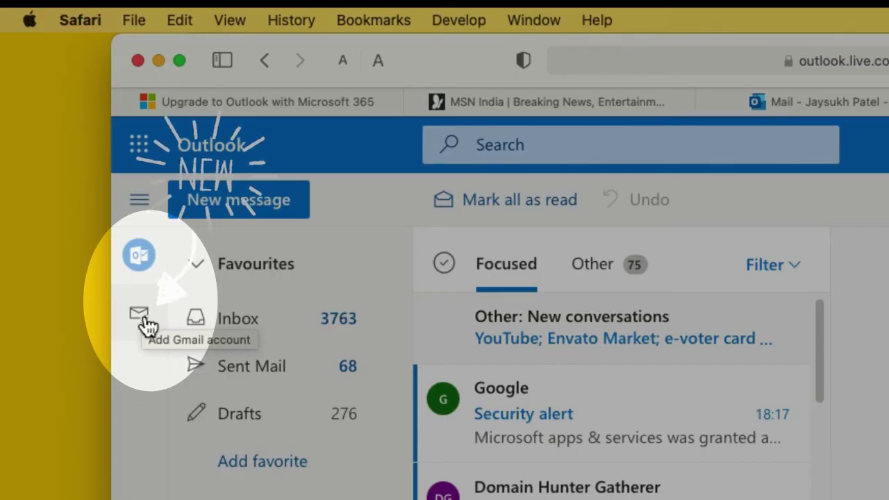
# - Open the linked Gmail mailbox, glance at the full settings, then return to Outlook.com
pyautogui.click(137, 334)
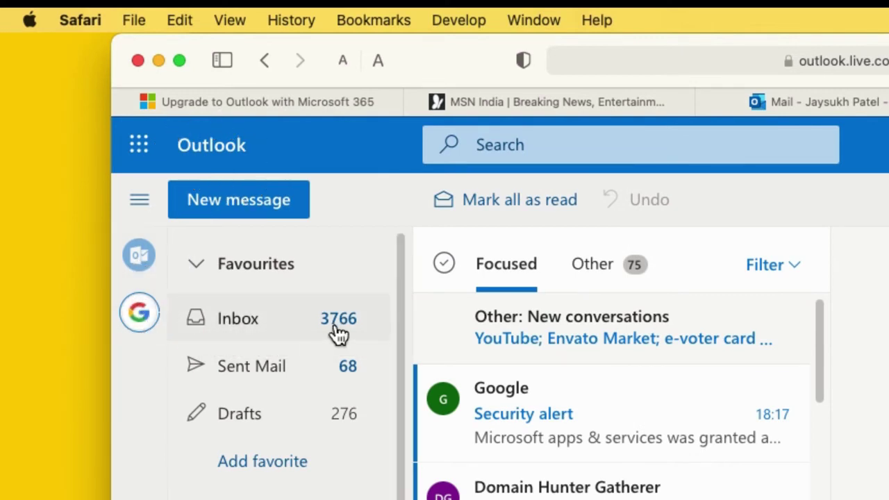
pyautogui.click(736, 82)
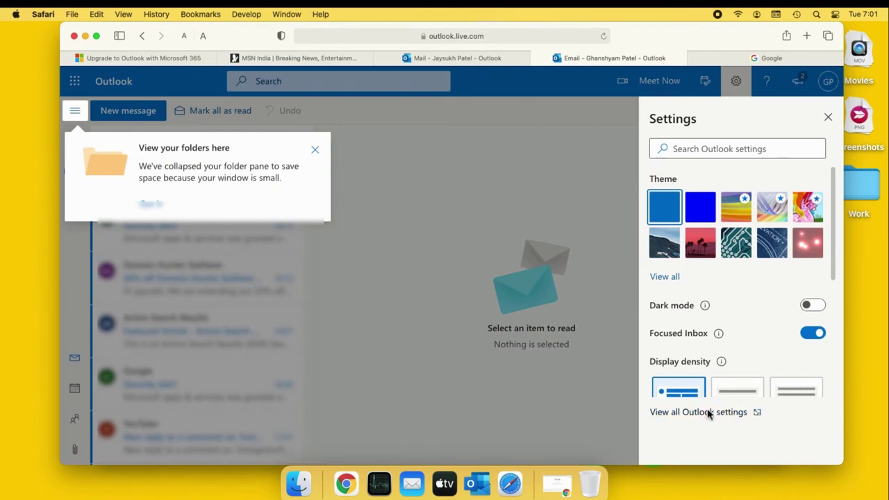
pyautogui.click(702, 412)
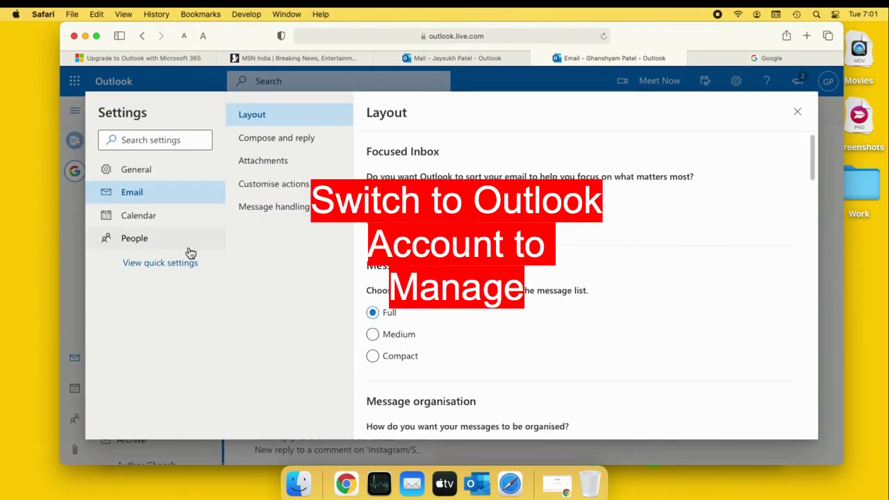
pyautogui.click(797, 111)
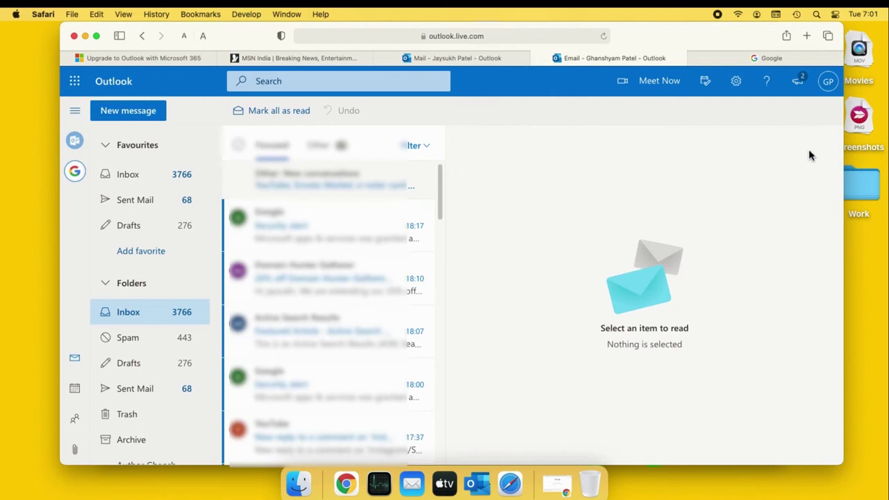
pyautogui.click(75, 140)
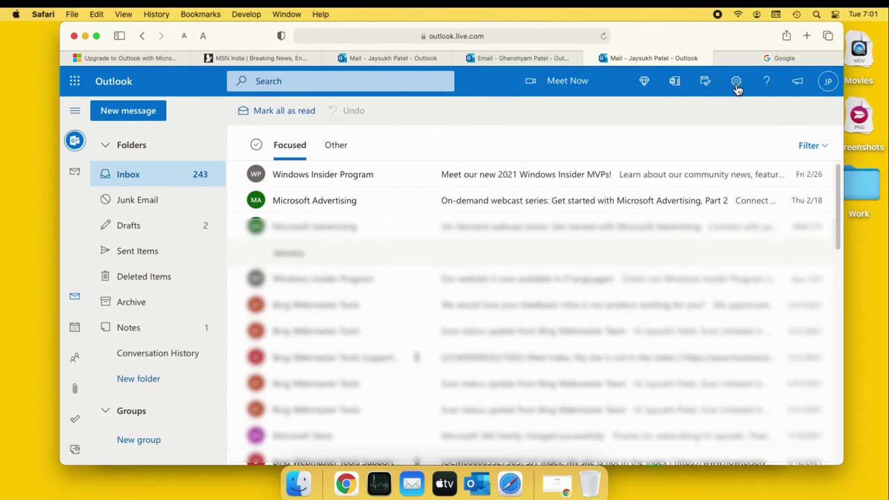
# - In Premium settings, delete the linked Gmail mailbox from Additional mailboxes on all devices
pyautogui.click(736, 82)
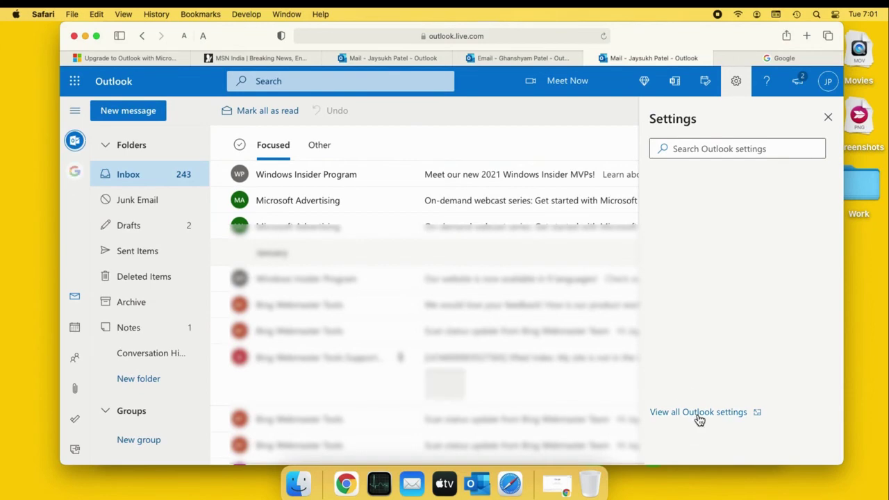
pyautogui.click(705, 412)
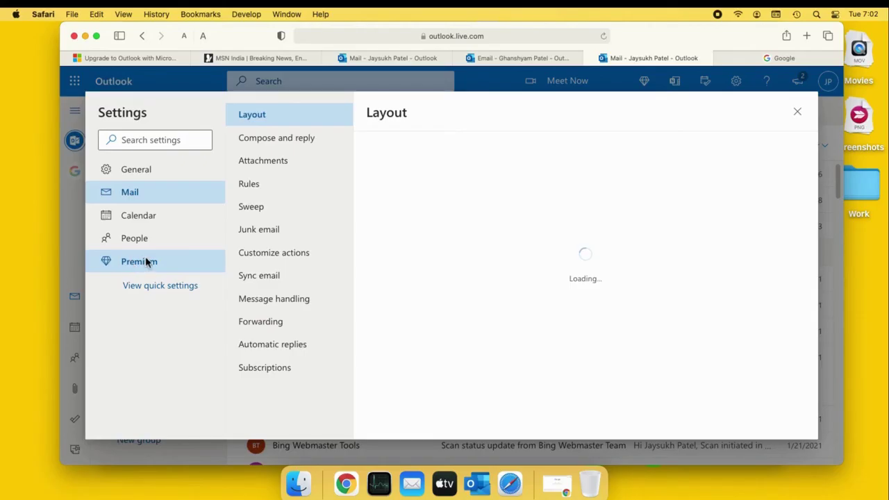
pyautogui.click(142, 261)
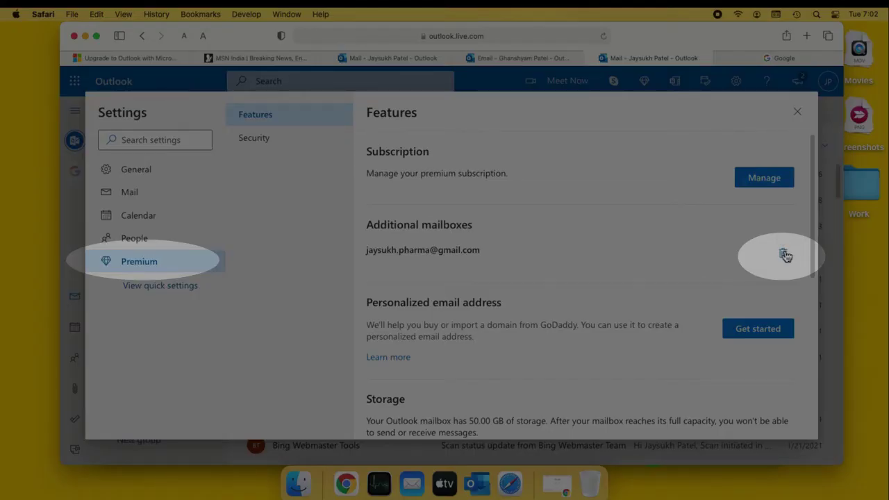
pyautogui.click(783, 255)
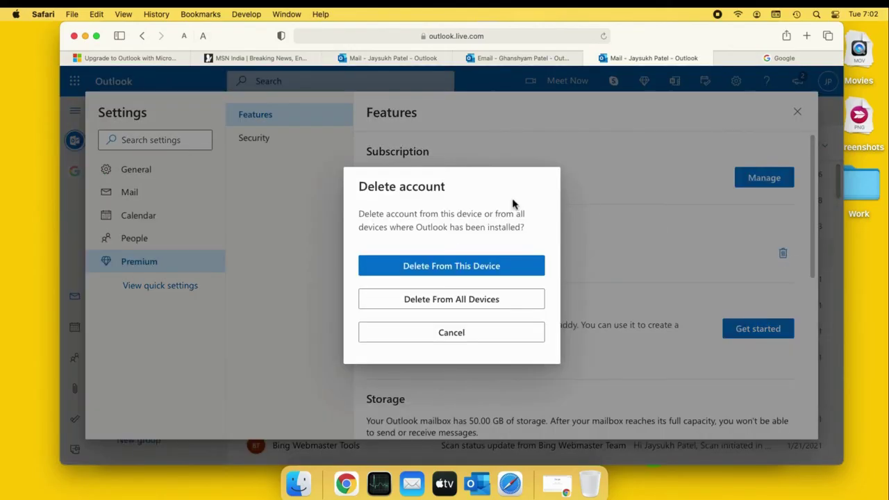
pyautogui.click(494, 300)
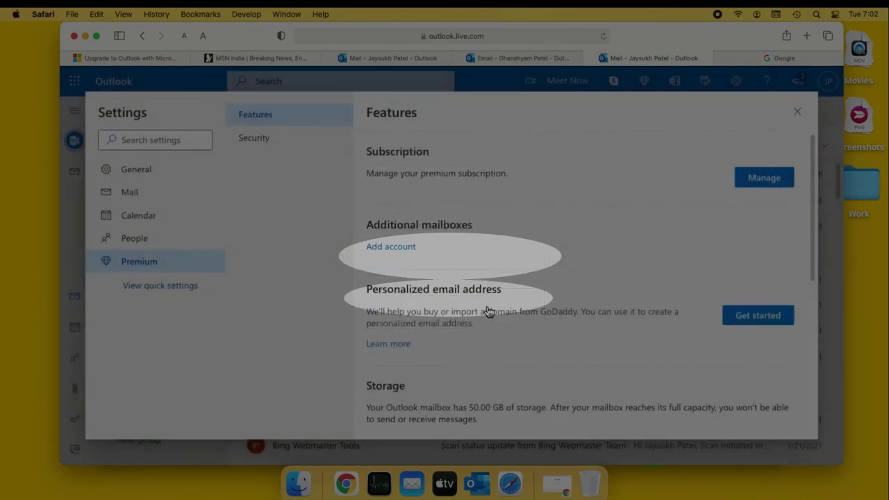